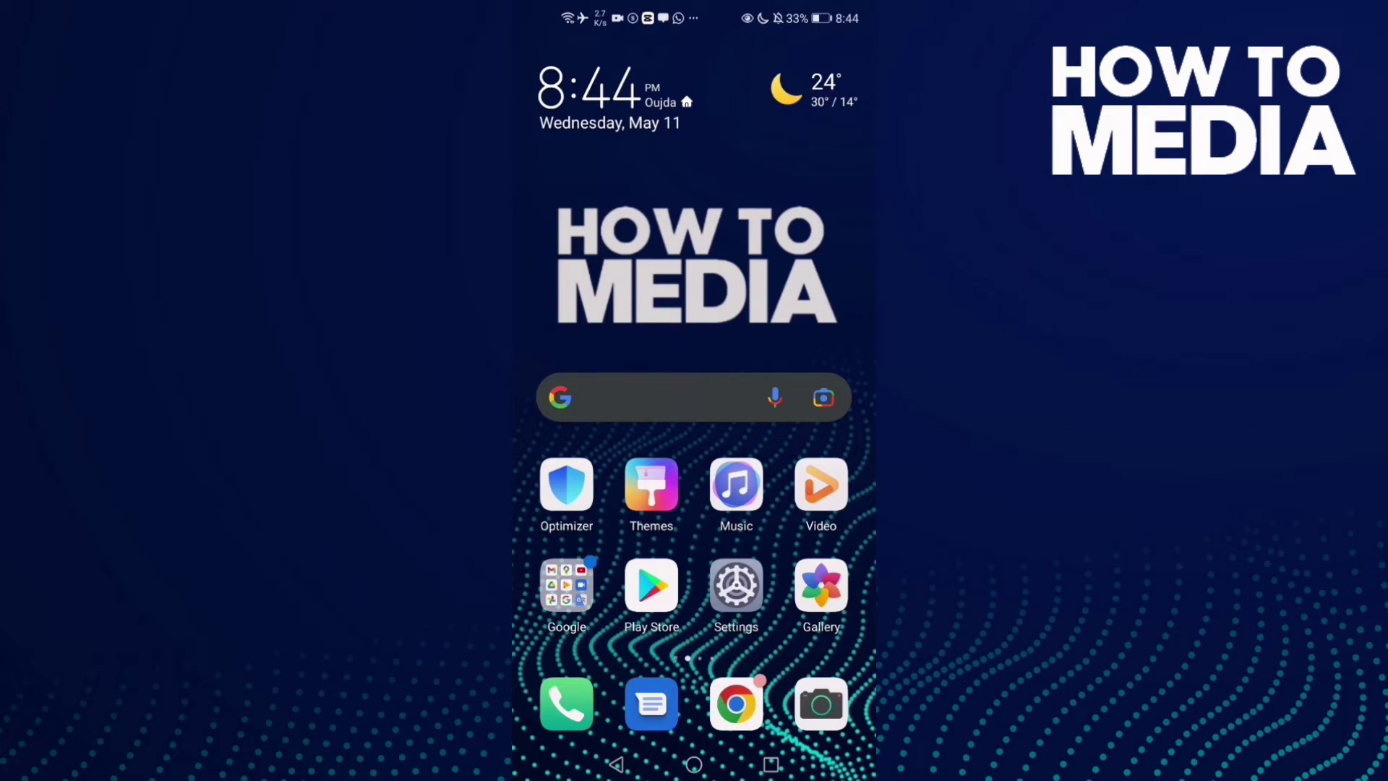
# - Swipe the home screen left to the page showing the Facebook icon
pyautogui.moveTo(781, 543); pyautogui.dragTo(564, 543)
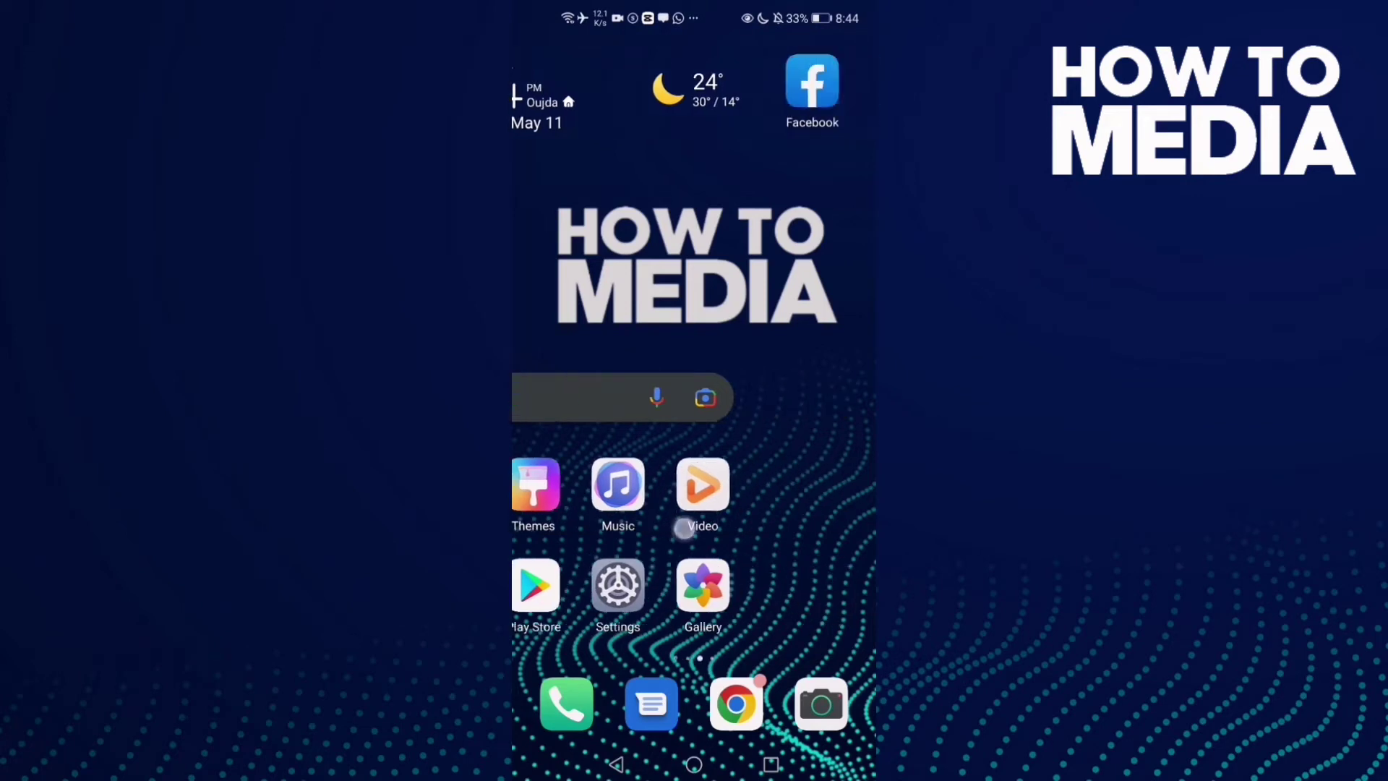
# - Launch Facebook, expand Settings & privacy in the Menu, and switch to your profile
pyautogui.click(567, 78)
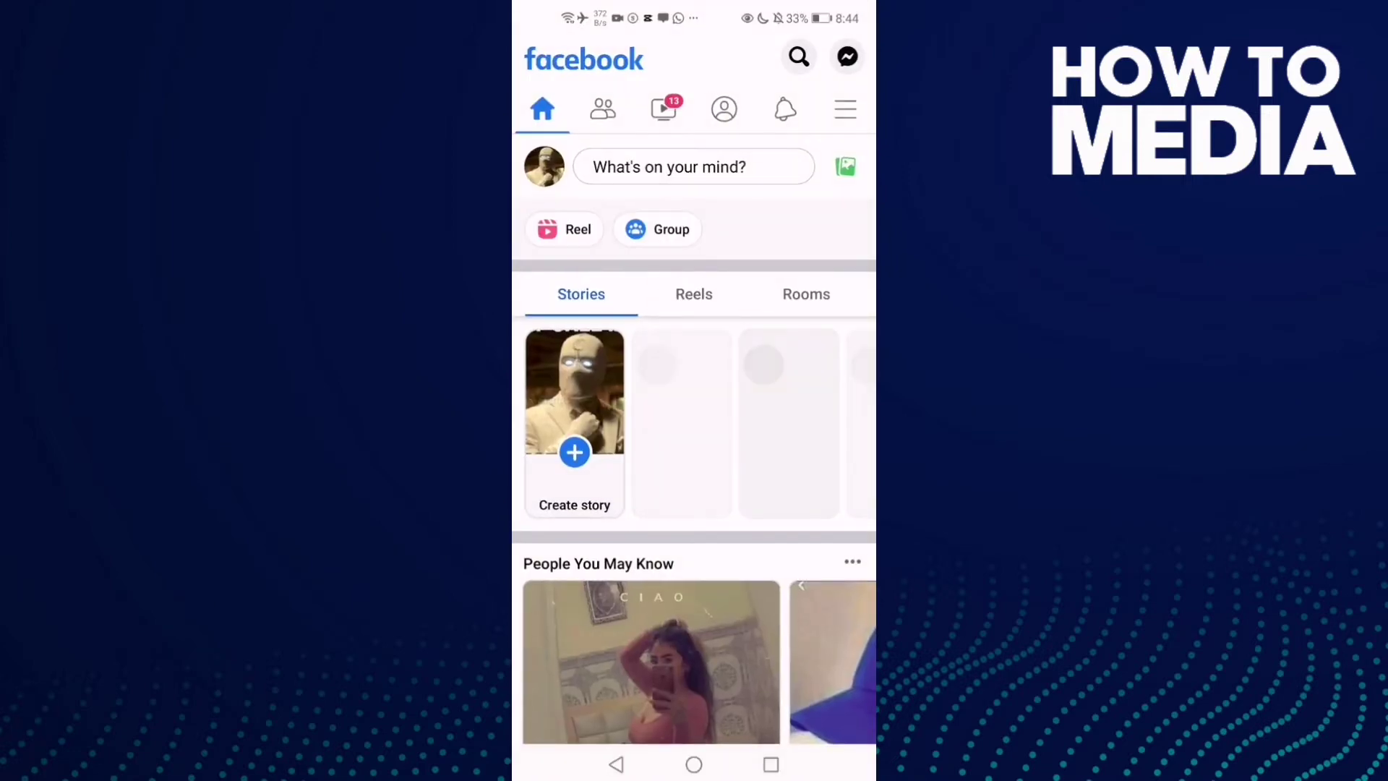
pyautogui.click(845, 109)
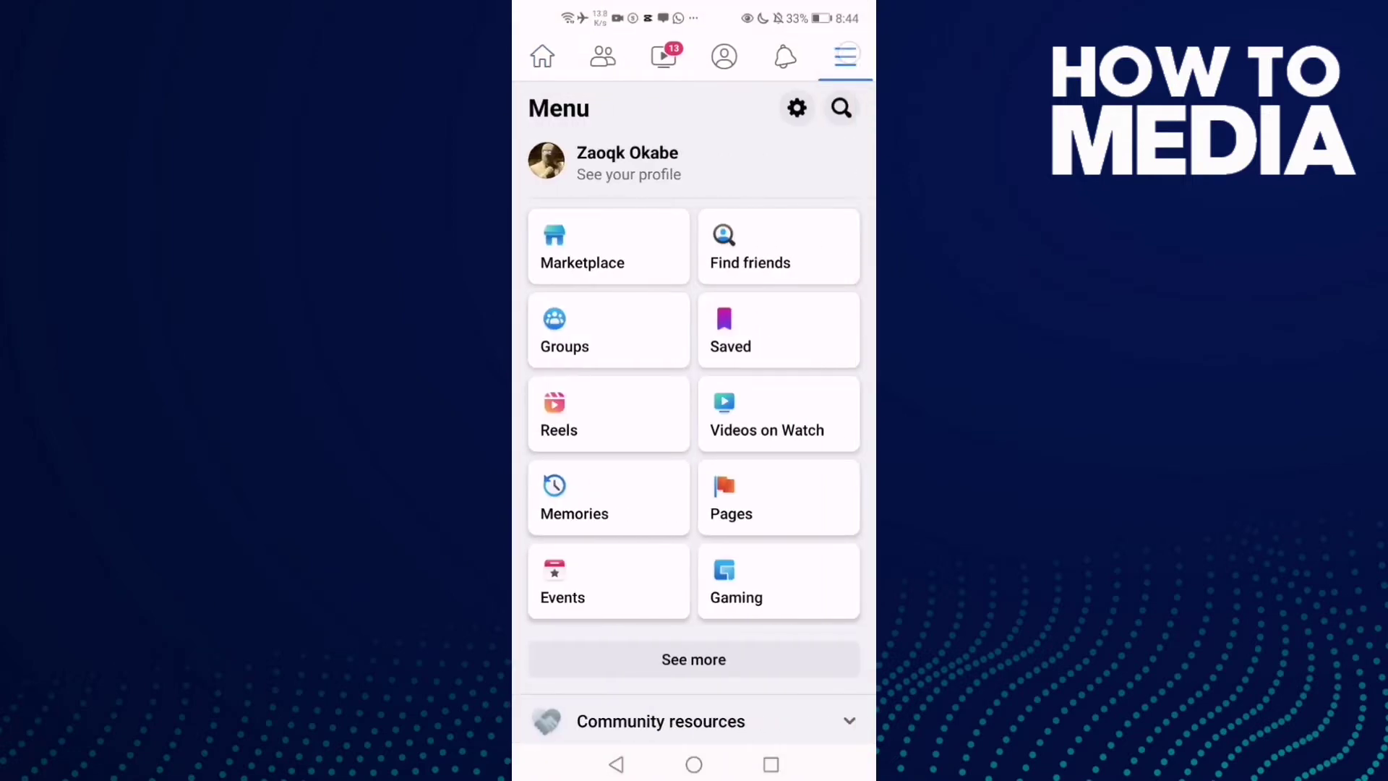
pyautogui.moveTo(607, 651); pyautogui.dragTo(607, 467)
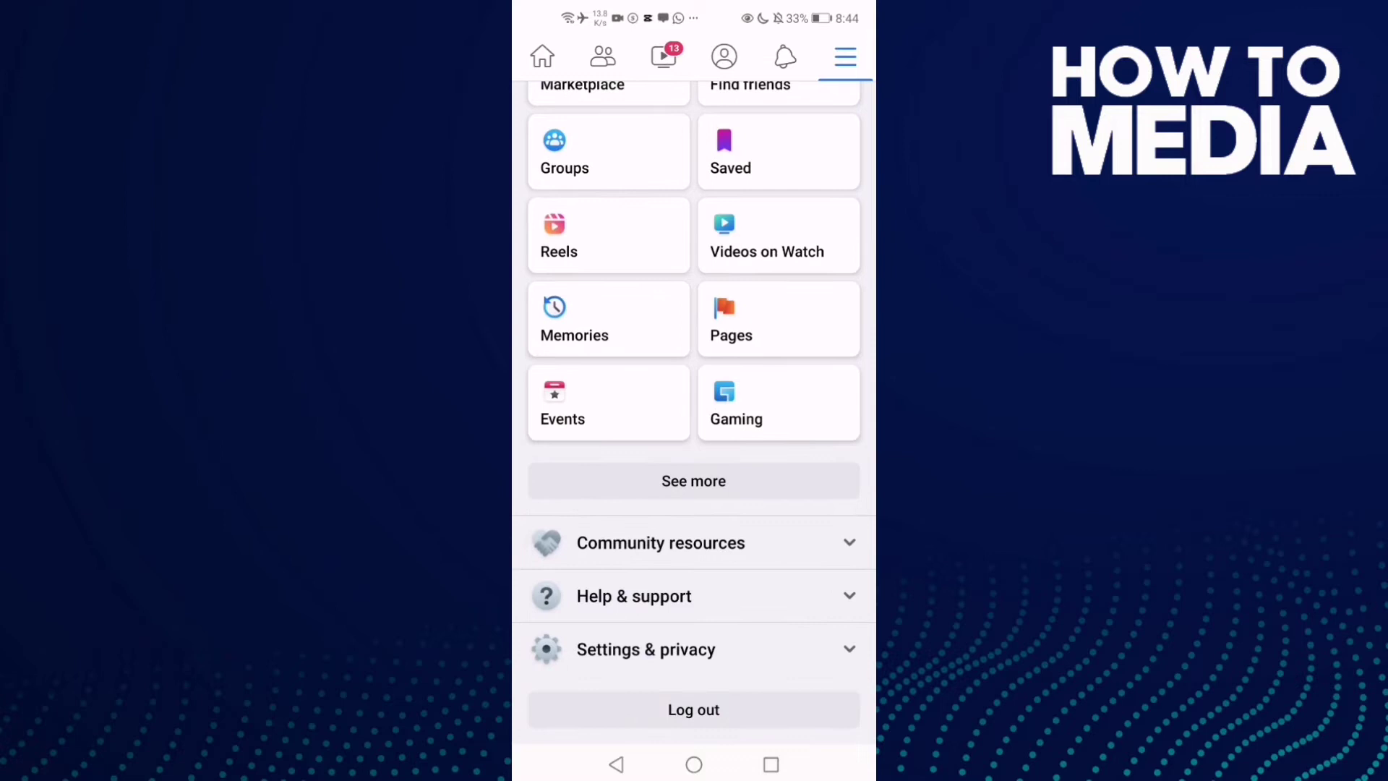
pyautogui.click(694, 649)
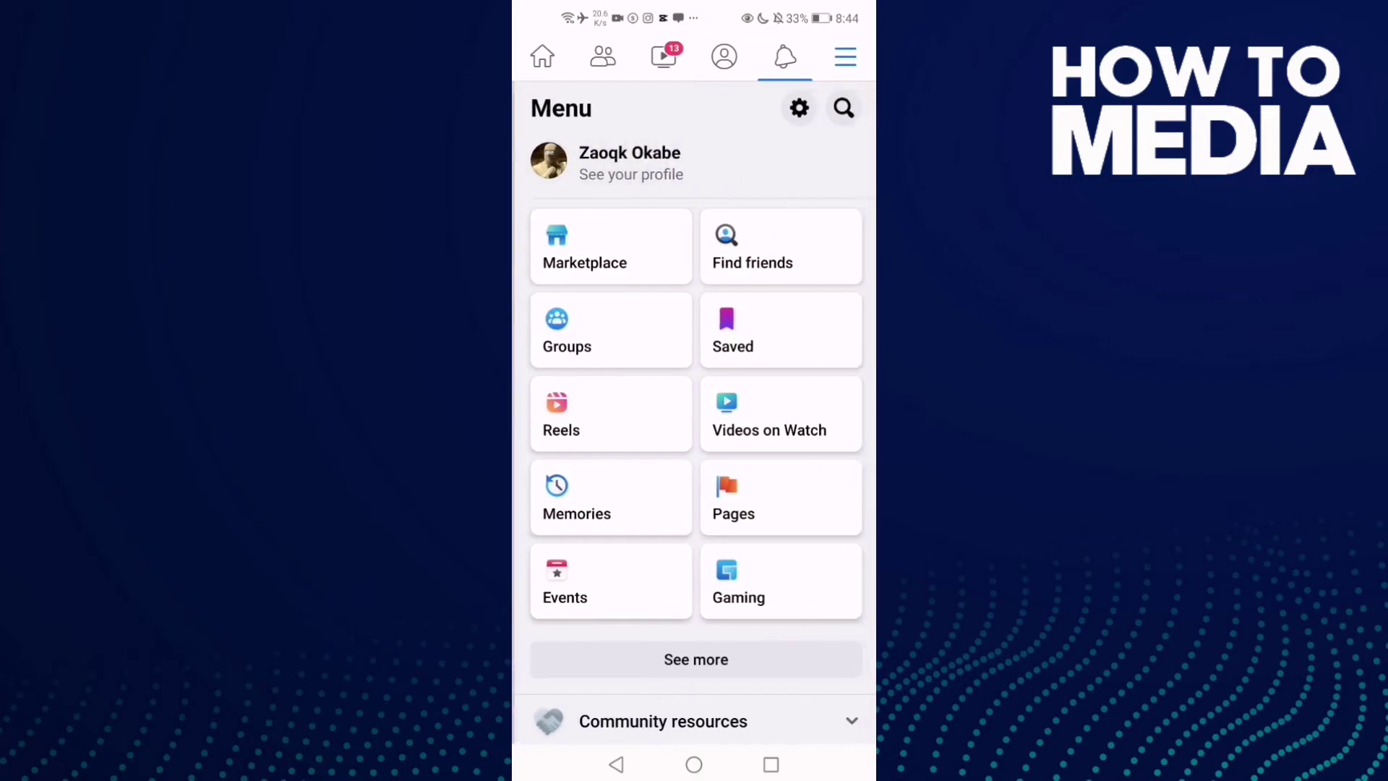
pyautogui.moveTo(543, 146); pyautogui.dragTo(674, 147)
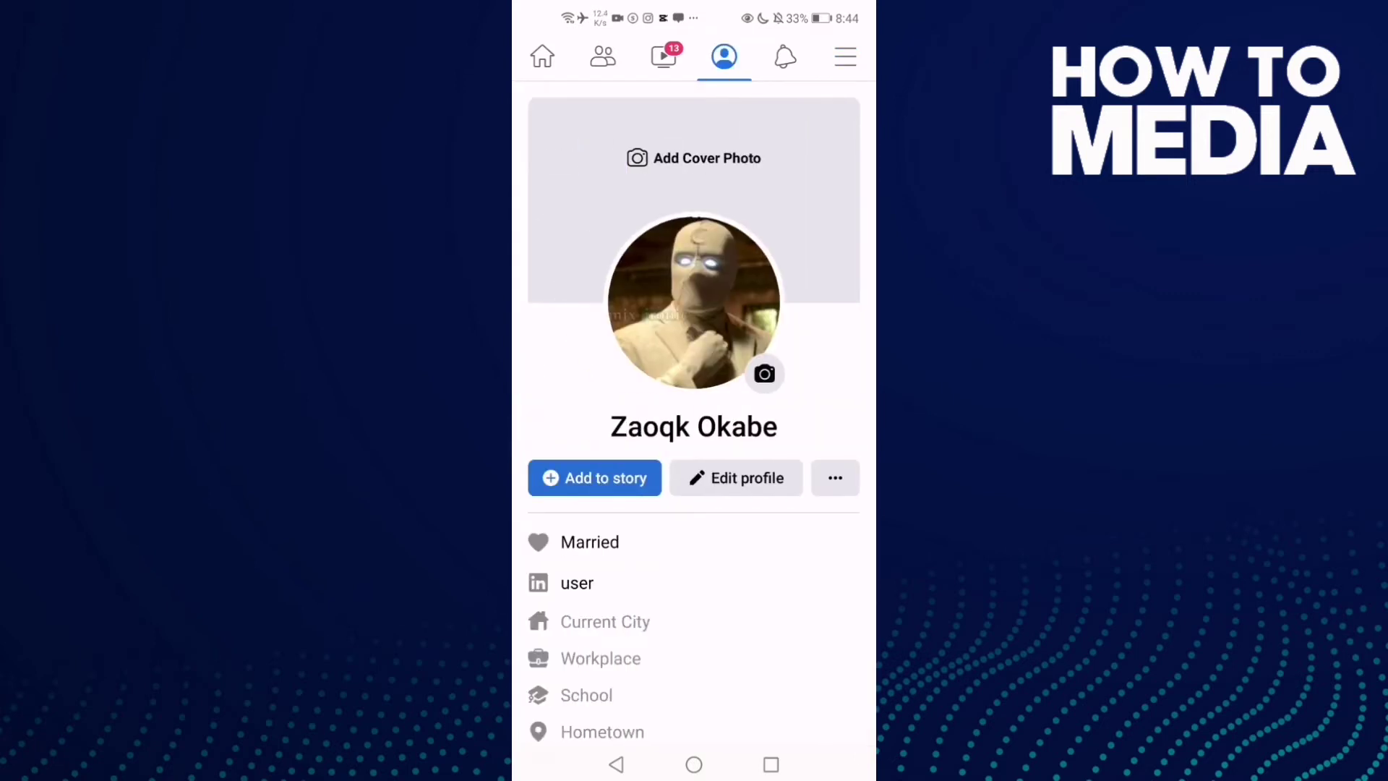
# - Open Edit profile and start editing the Links section containing the LinkedIn link
pyautogui.click(735, 477)
pyautogui.scroll(-5, 695, 489)
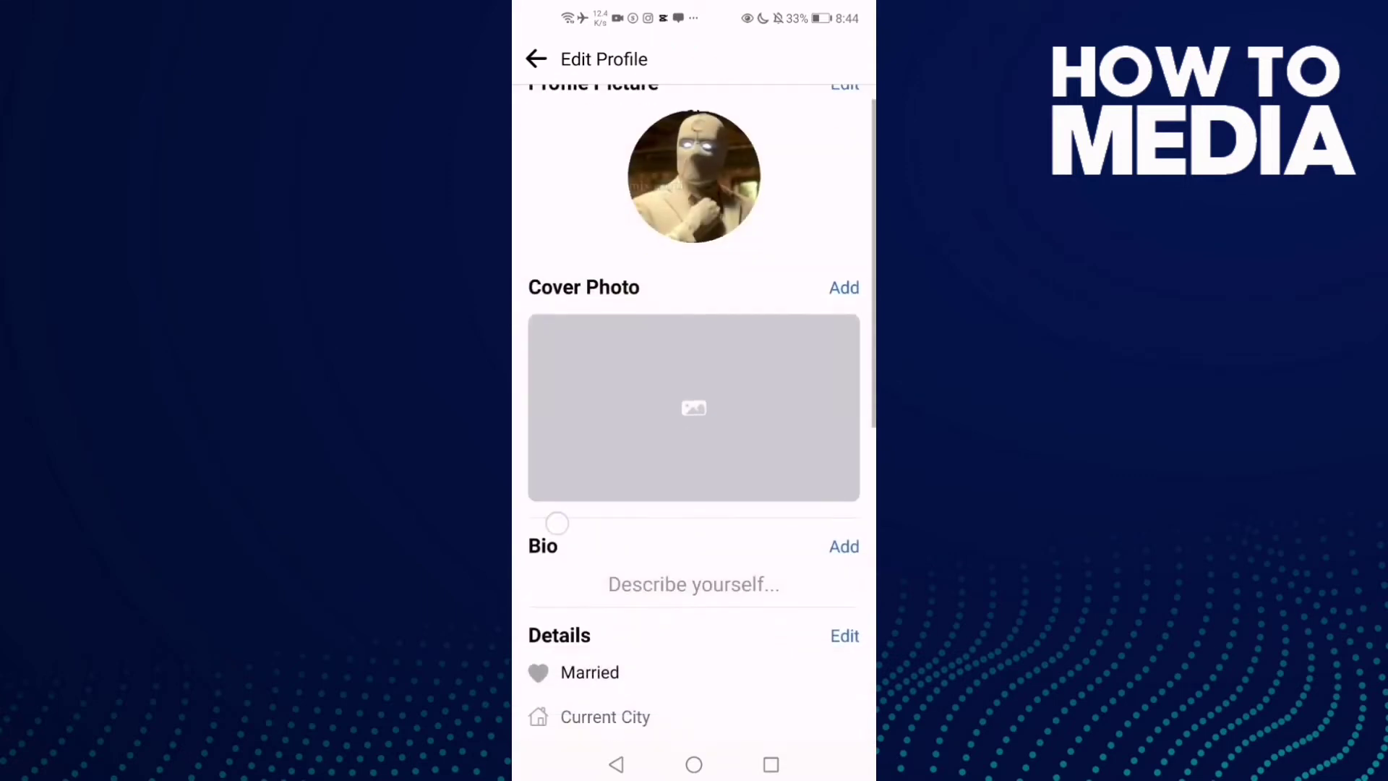
pyautogui.scroll(-5, 593, 613)
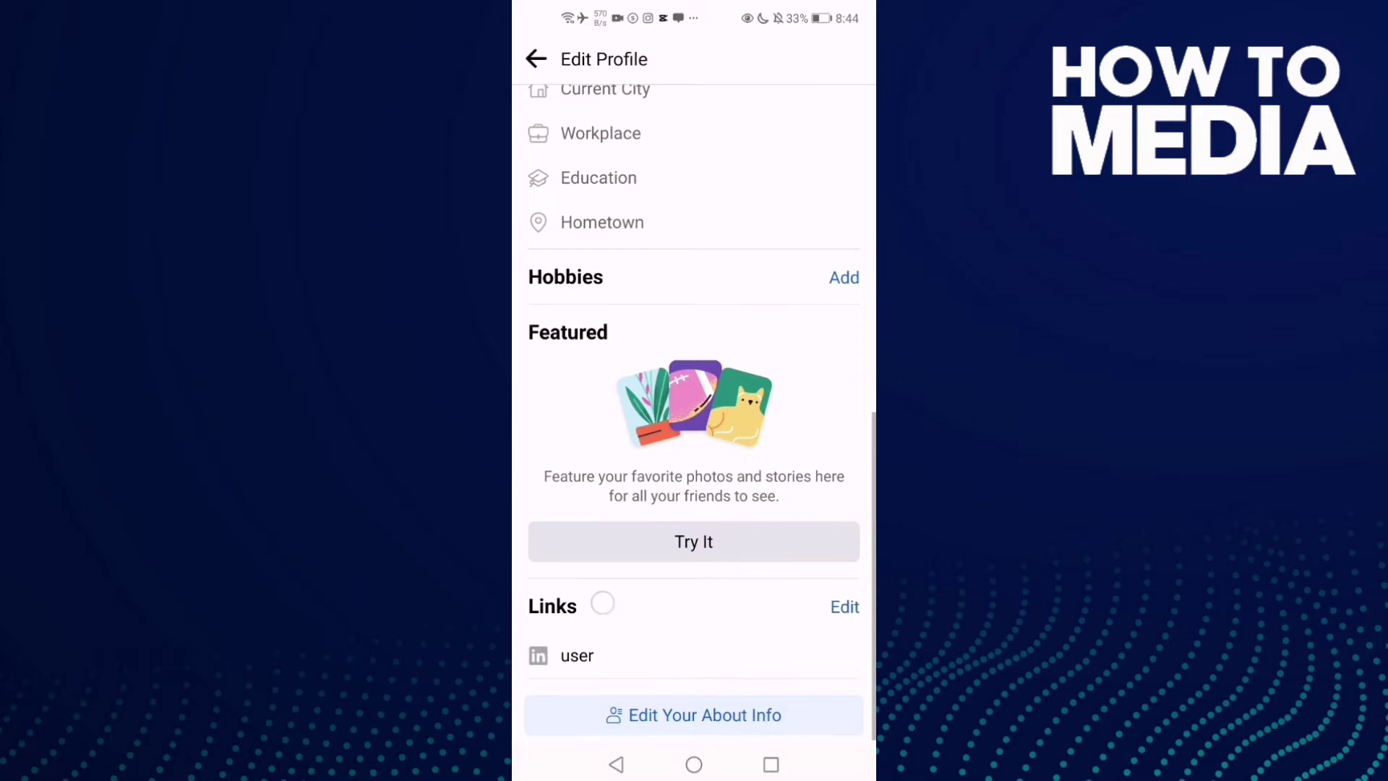
pyautogui.click(844, 599)
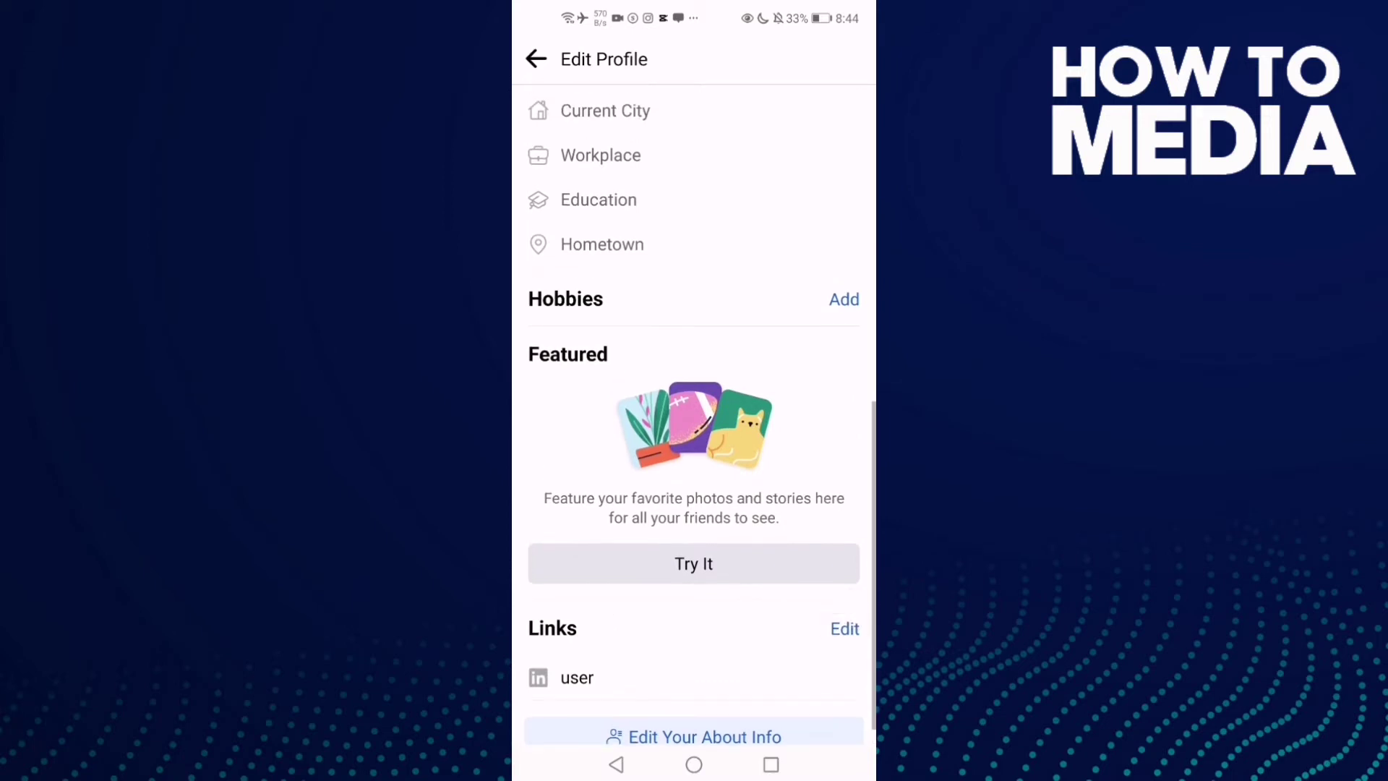
# - Remove the LinkedIn entry from Edit Links and save the change
pyautogui.click(674, 301)
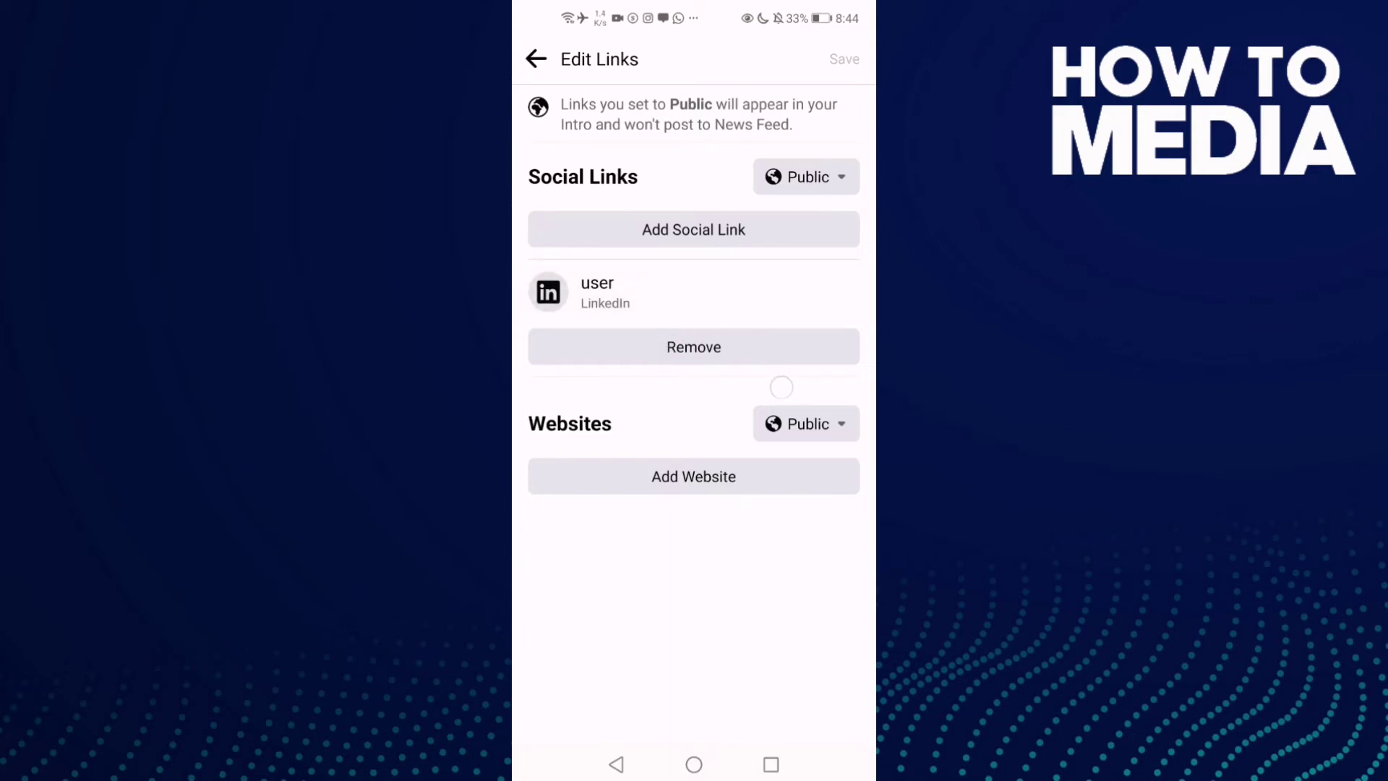
pyautogui.click(698, 347)
pyautogui.click(844, 58)
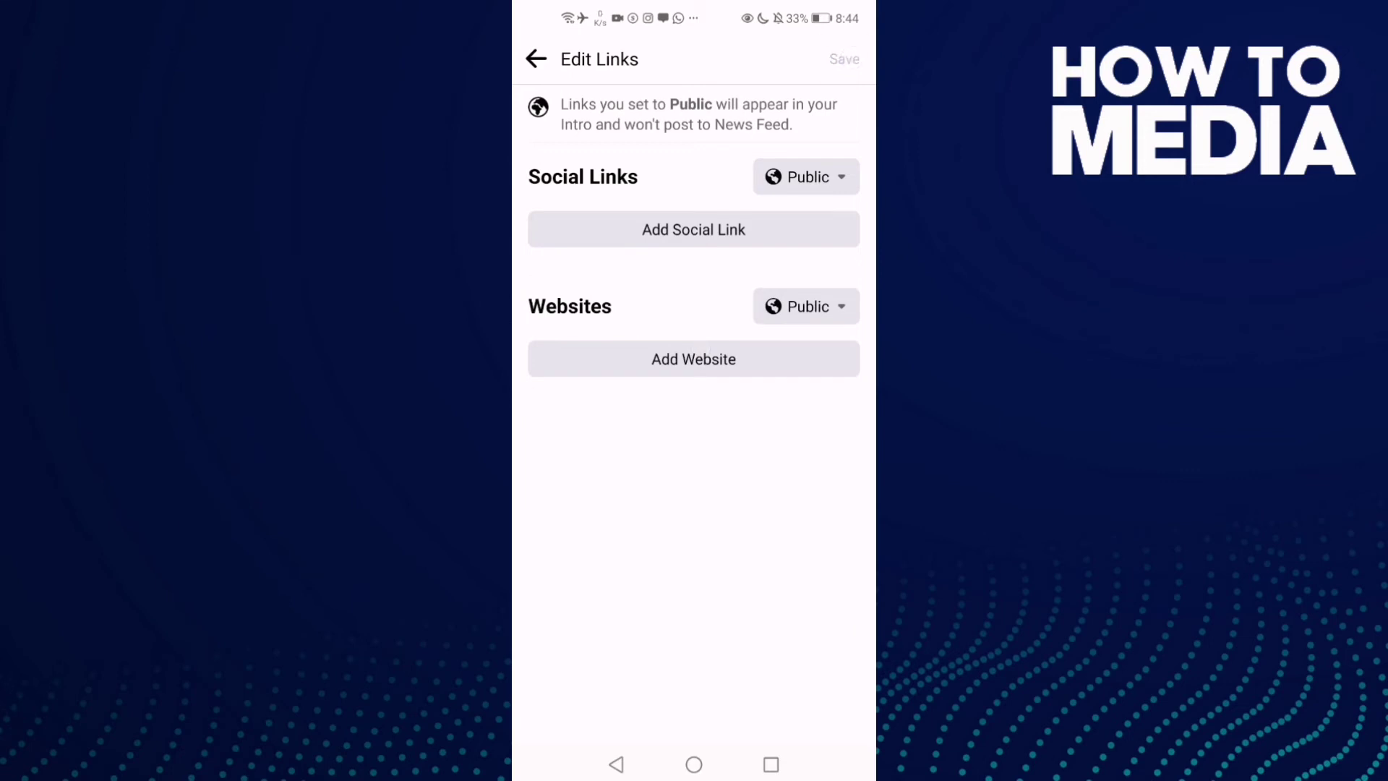
pyautogui.scroll(5, 694, 435)
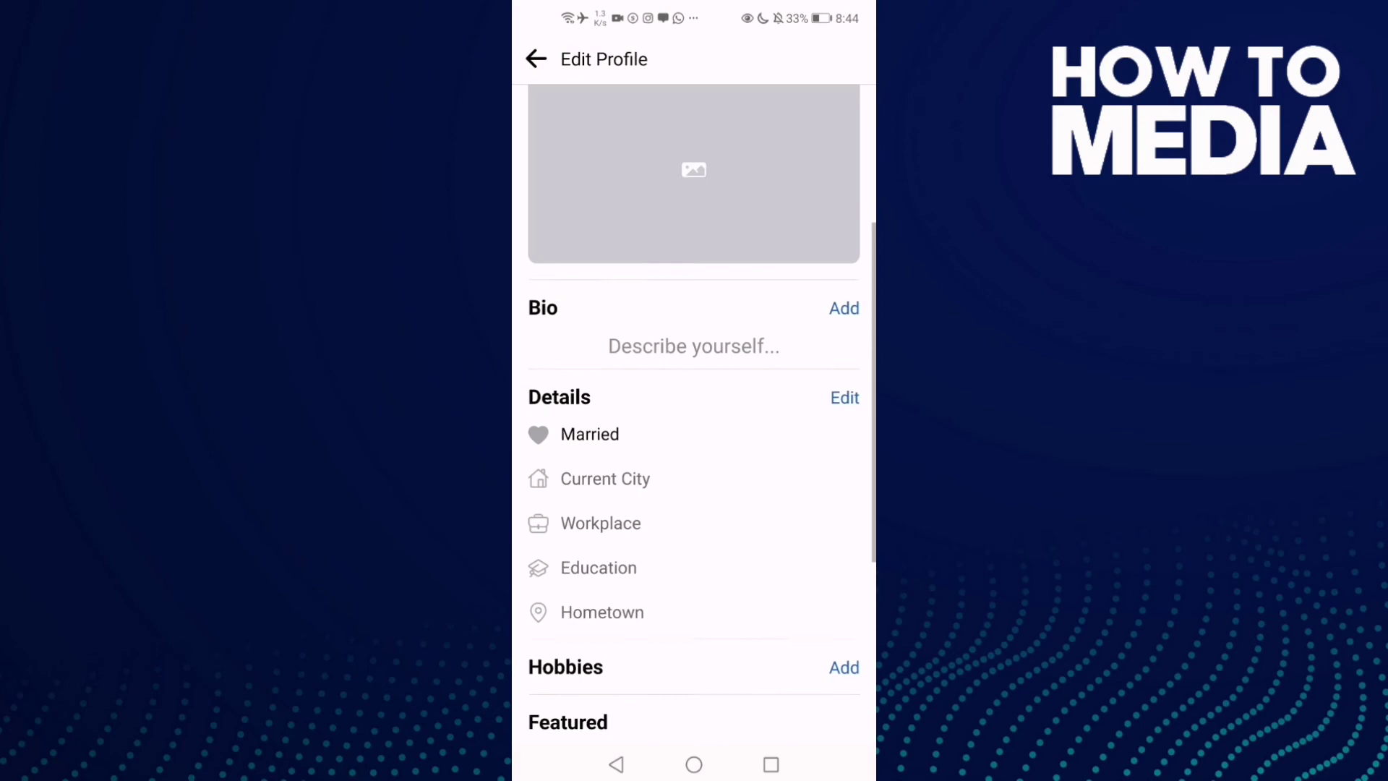
# - Exit Facebook to the Android home screen
pyautogui.click(693, 765)
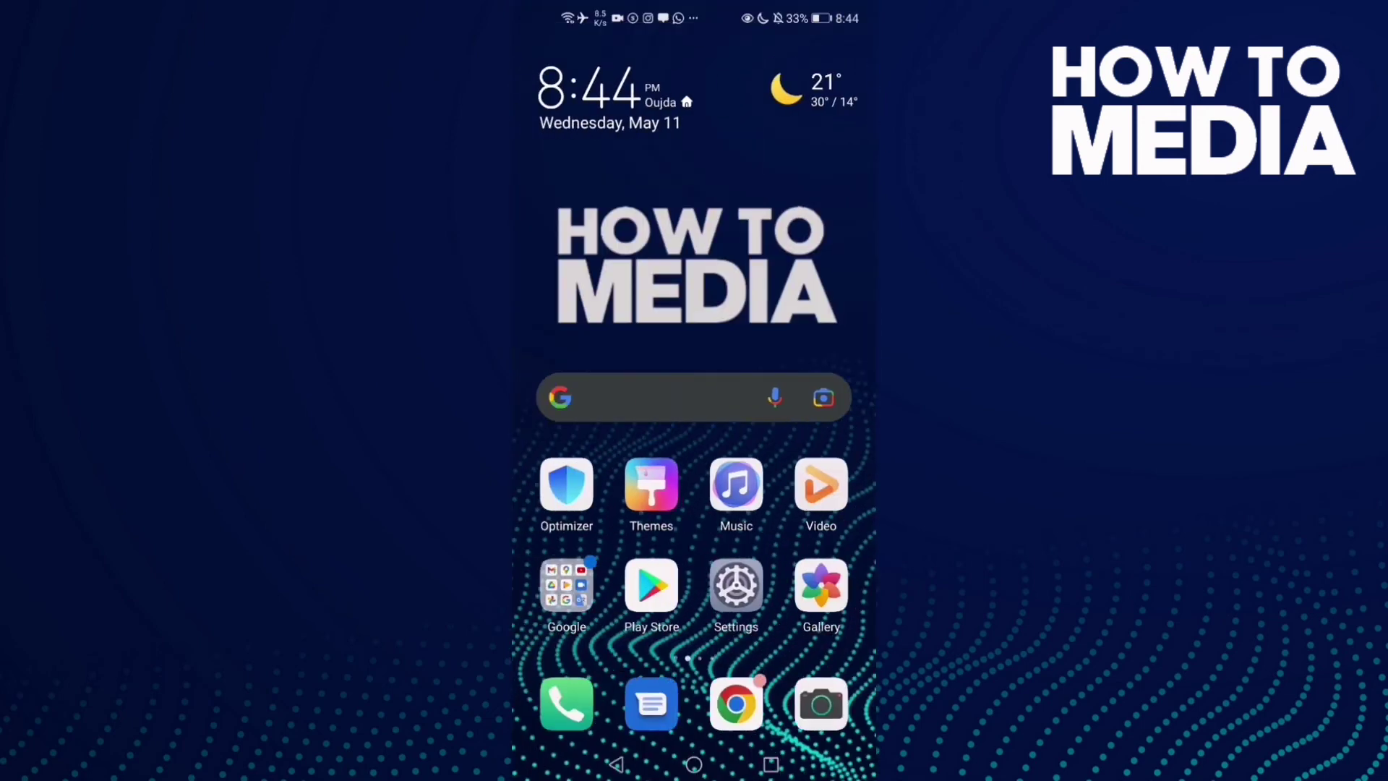